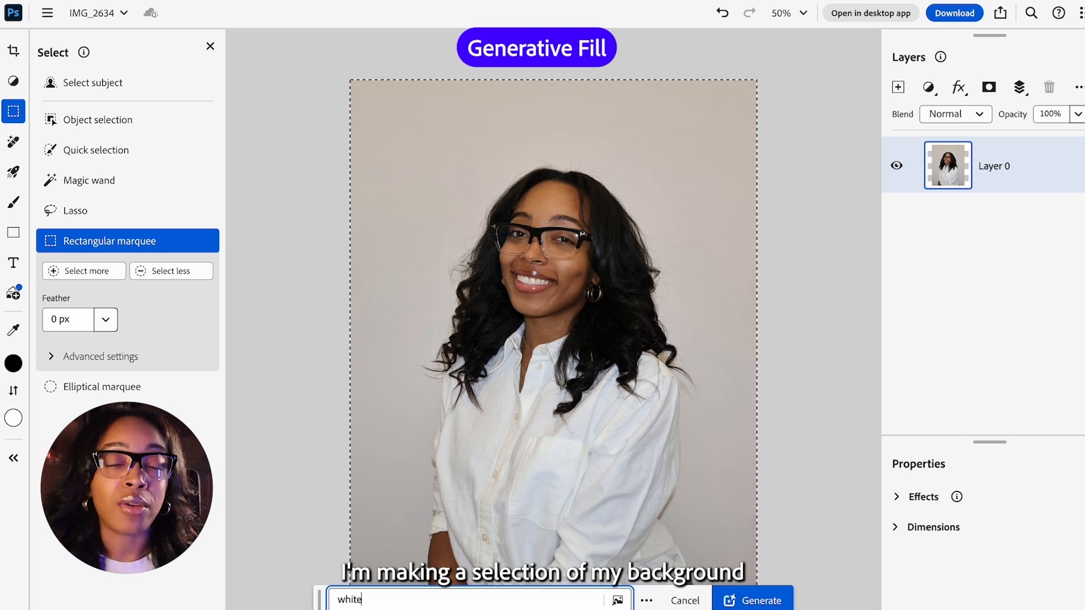
- Generate a "white studio backdrop" in the selected background behind the woman and choose the third variation
type("ackdrop")
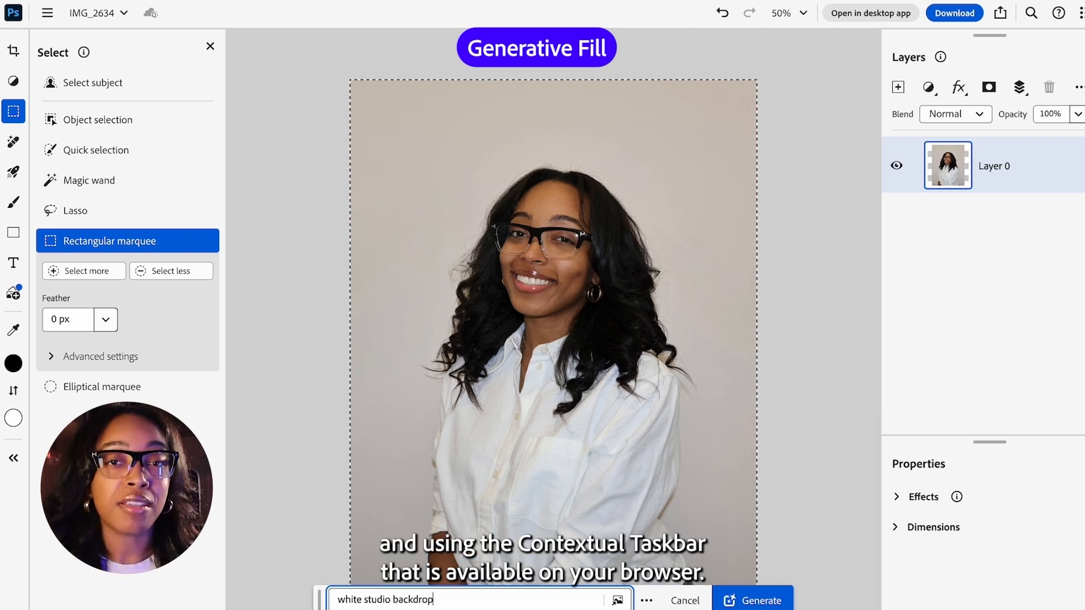
key("Return")
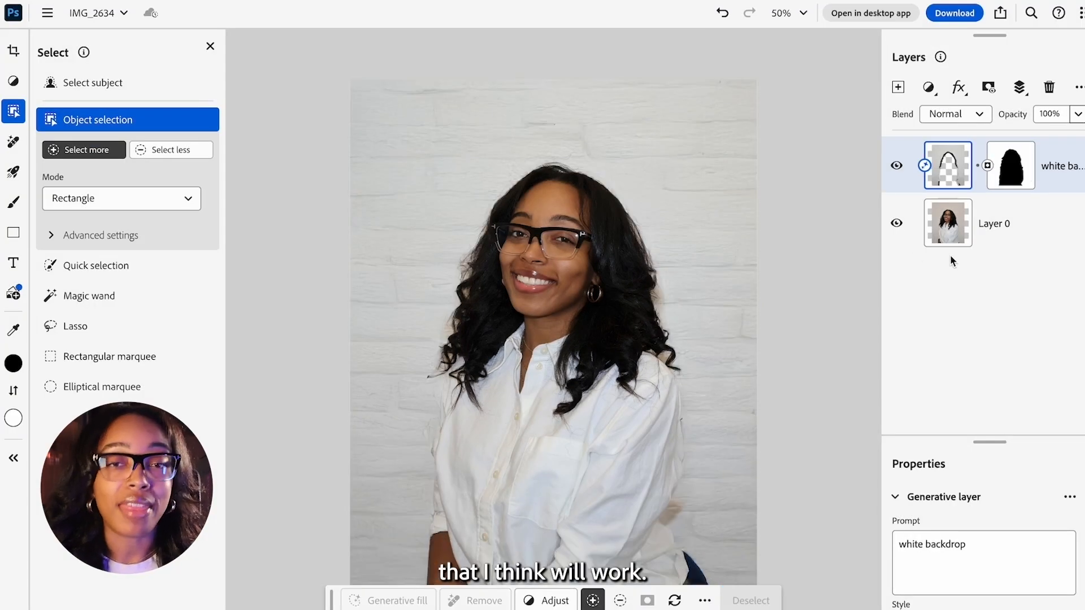
scroll(970, 523, "down", 3)
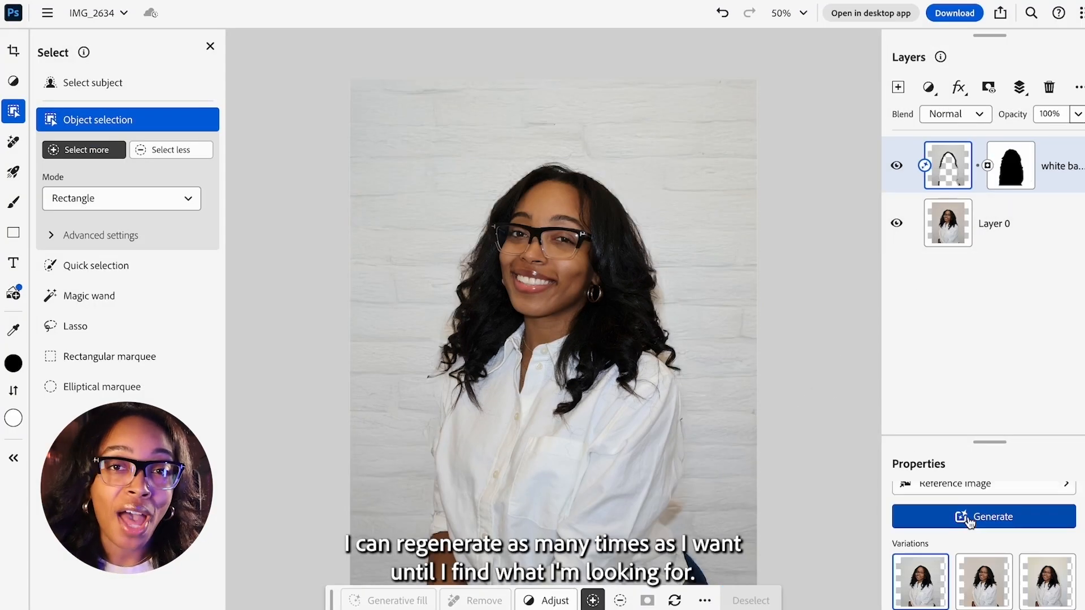
left_click(981, 582)
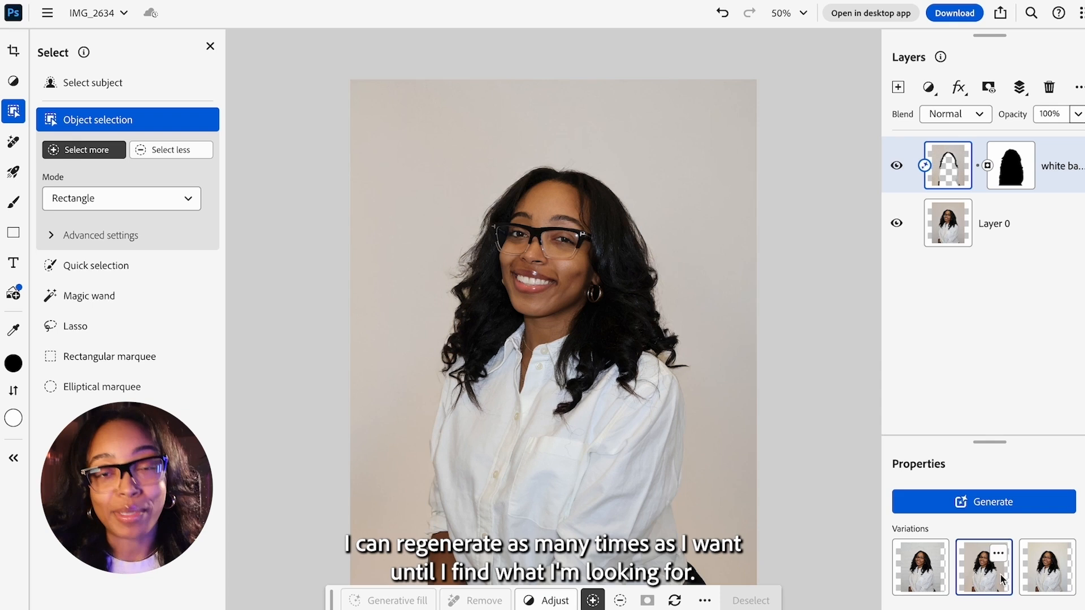
left_click(1060, 577)
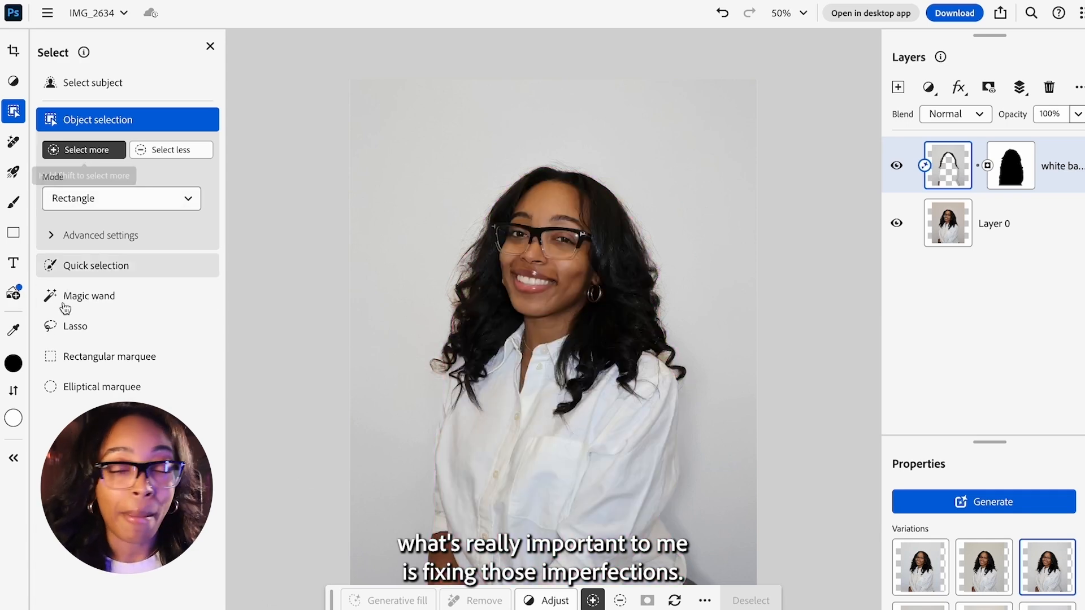
- Marquee-select the hair ends on the image's left side and generatively fill them with the prompt "longer hair"
left_click(74, 356)
left_click_drag(498, 384, 522, 423)
type("longer hair")
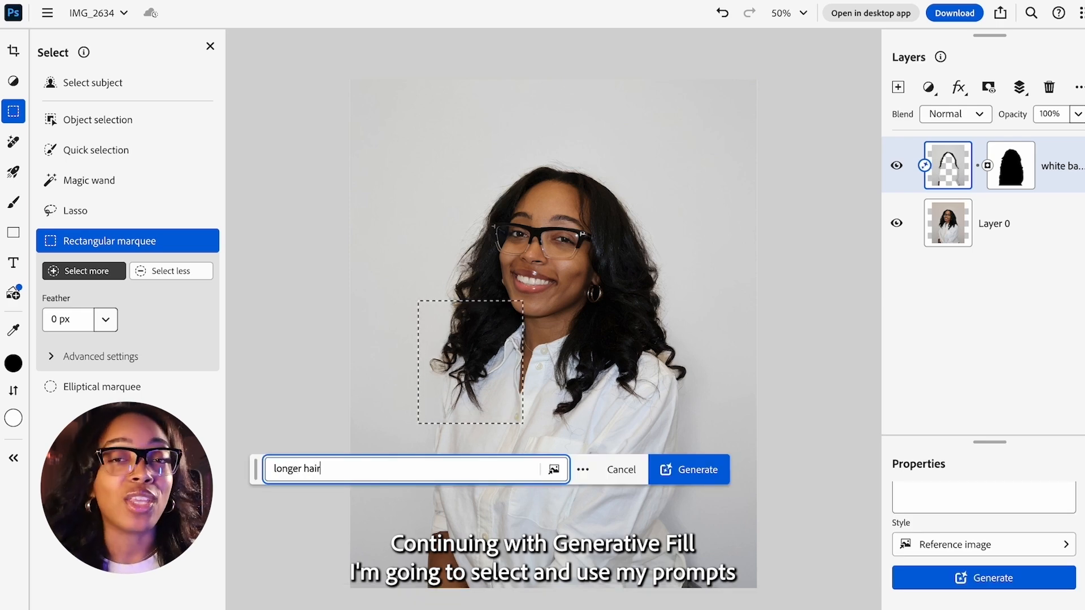
key("Return")
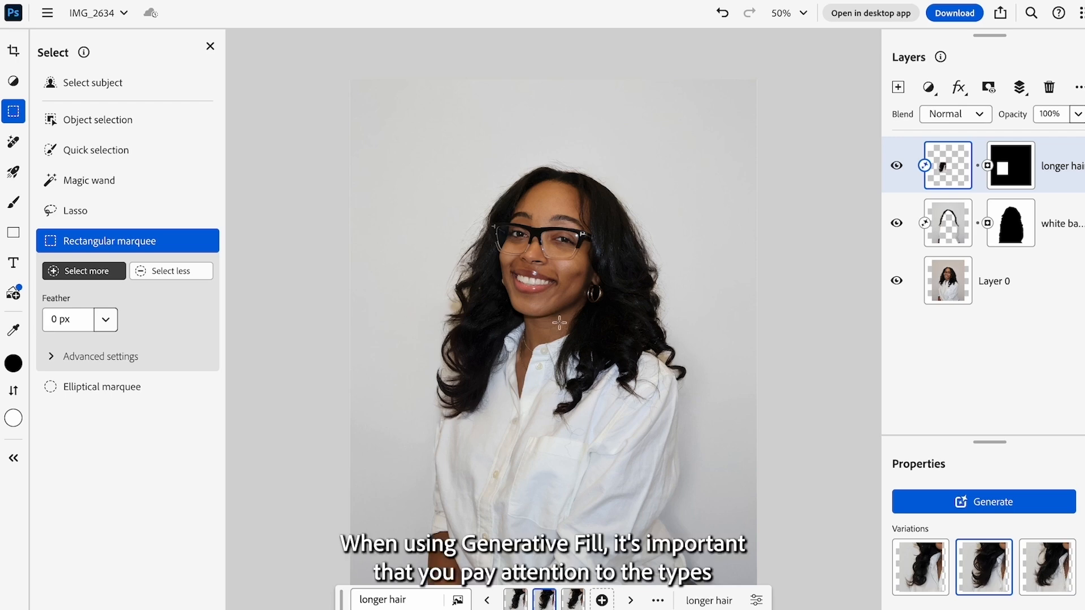
- Marquee-select the hair on the image's right side, generate "longer hair" there, compare the variations and choose the second
left_click_drag(675, 424, 685, 431)
type("longer hair")
key("Return")
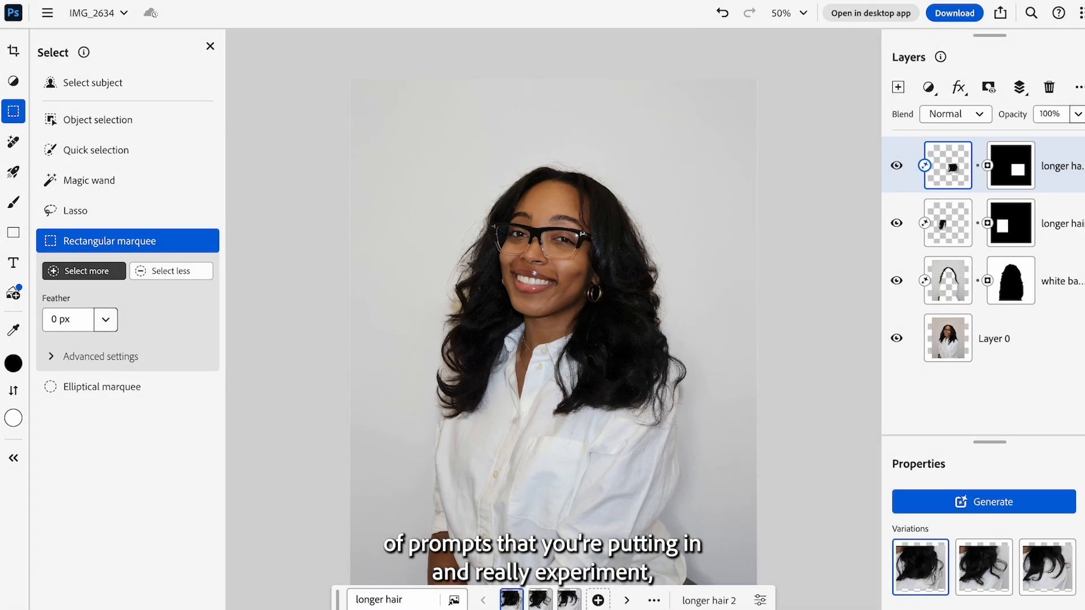
left_click(986, 572)
left_click(1057, 575)
left_click(984, 572)
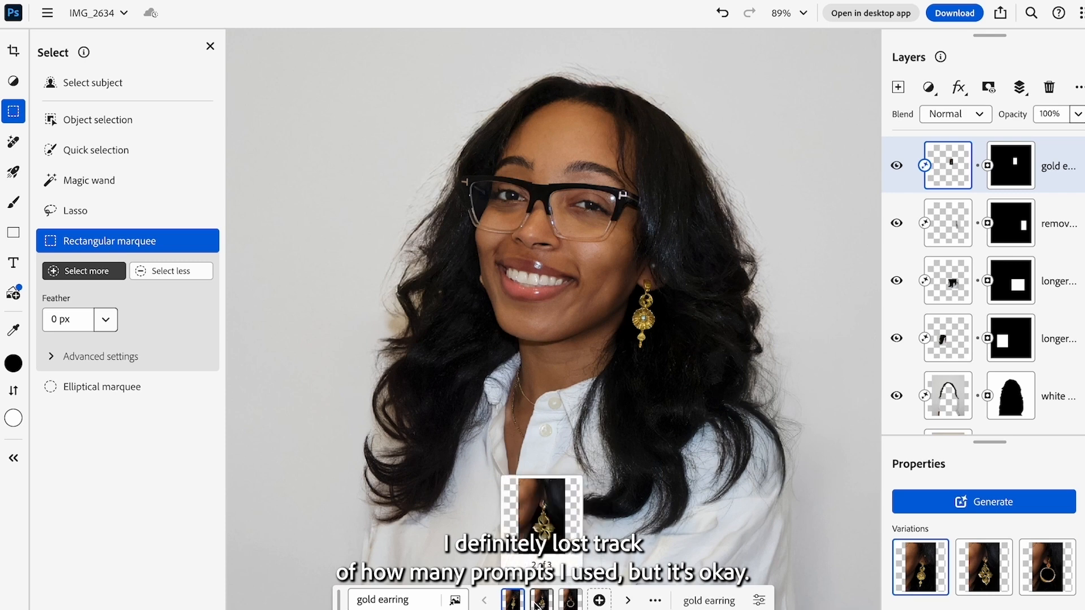
- Compare the "gold earring" variations, generate another set, and choose the third earring of the new set
left_click(541, 600)
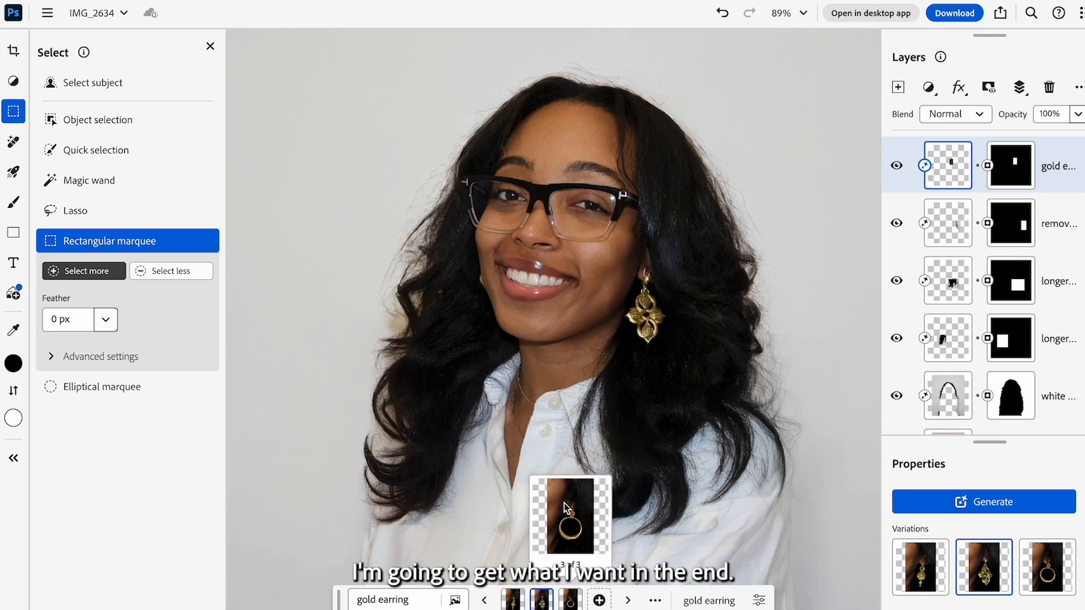
left_click(570, 600)
left_click(599, 600)
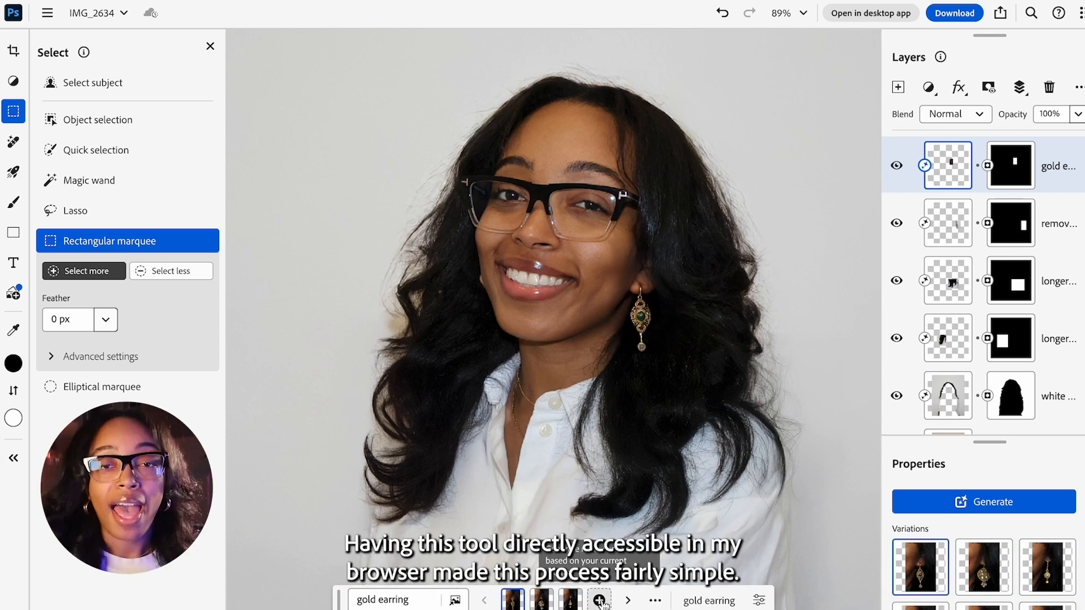
left_click(542, 601)
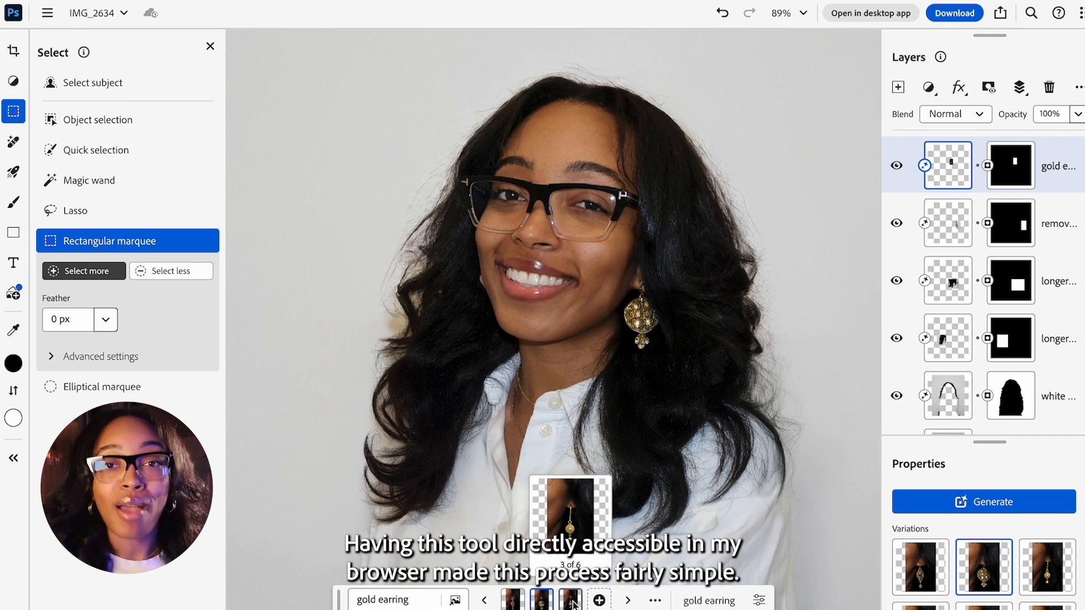
left_click(570, 600)
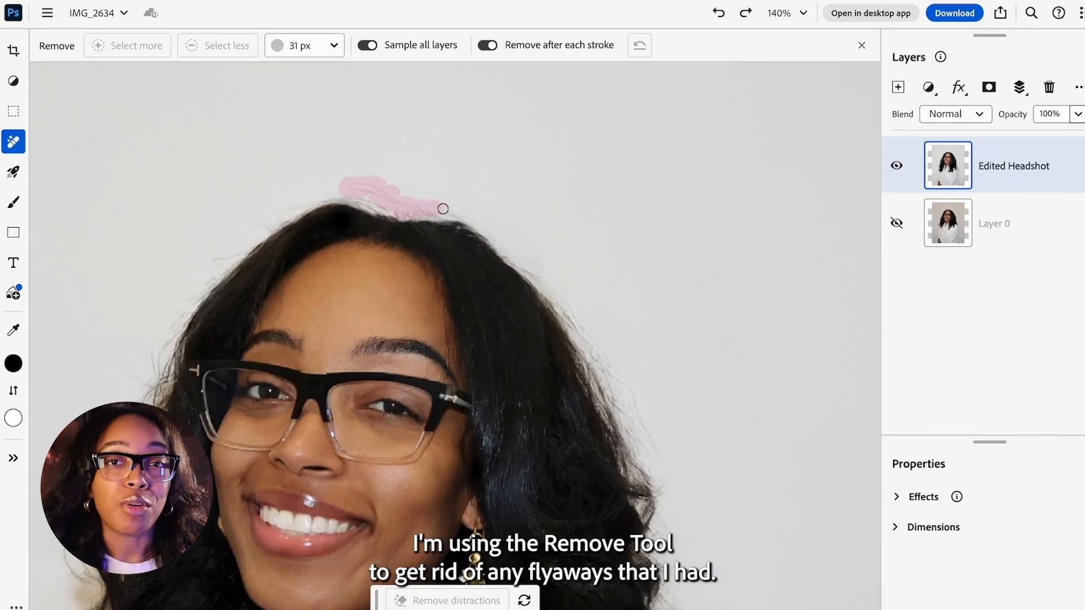
- Paint out the flyaway hairs around the head with a 31 px Remove tool, and set the Spot healing brush to 5 px
left_click_drag(440, 208, 466, 213)
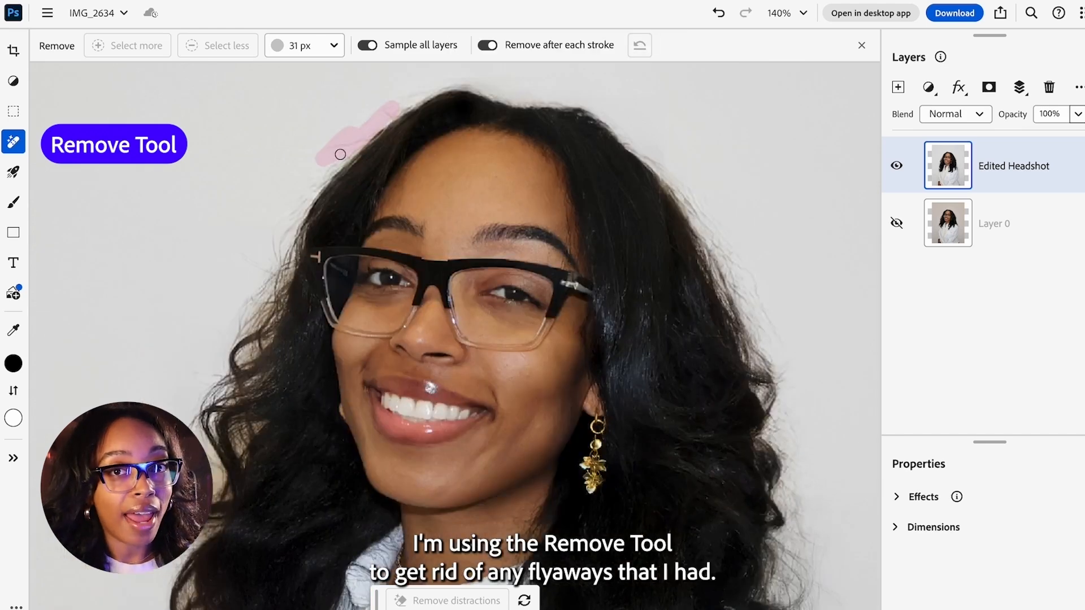
left_click_drag(340, 159, 288, 222)
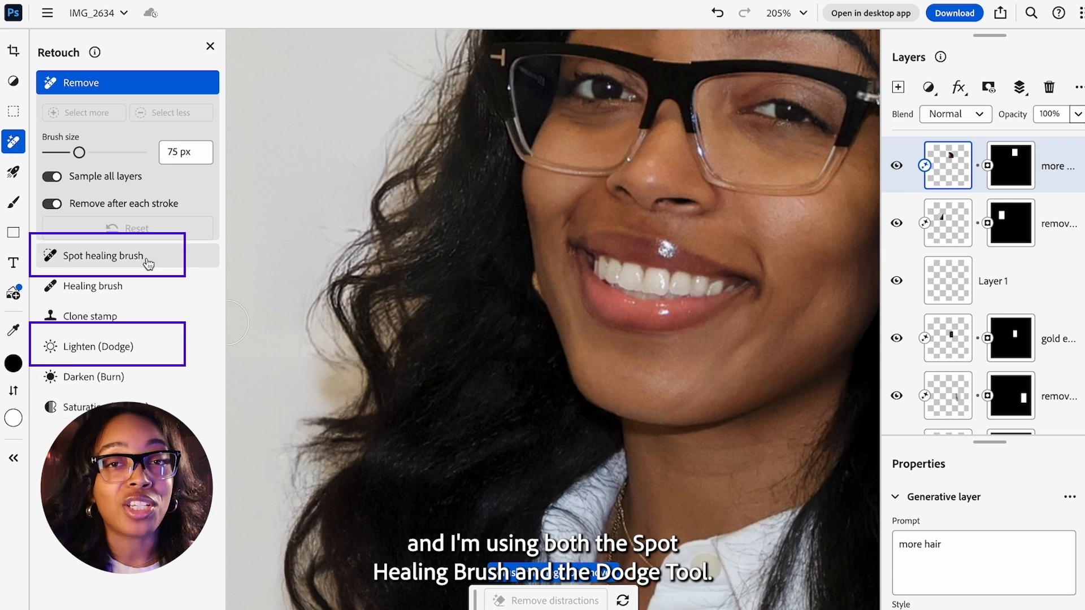
left_click_drag(77, 143, 48, 145)
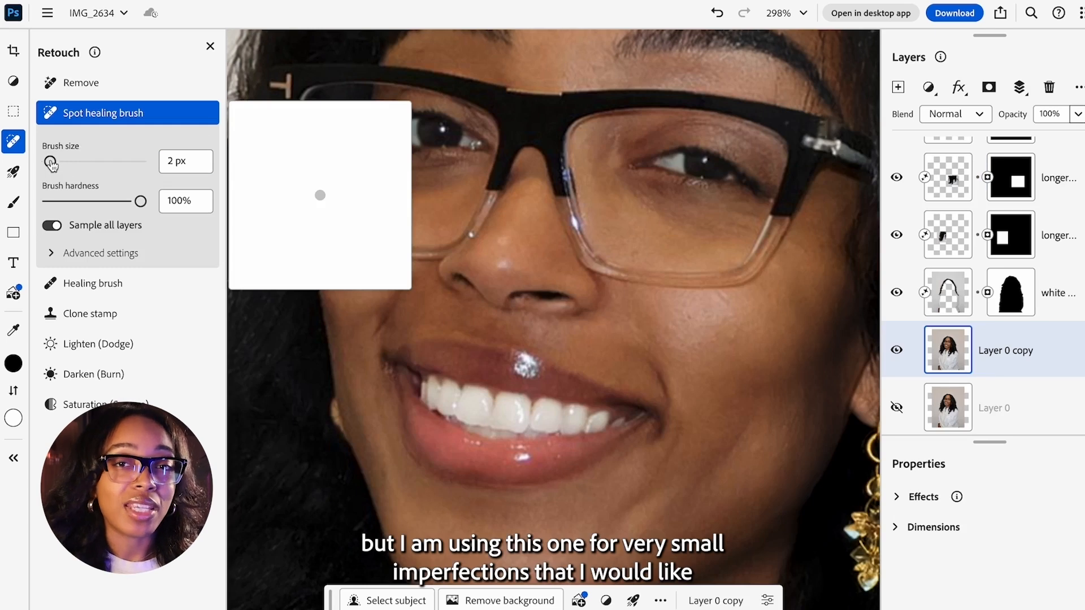
left_click_drag(51, 164, 51, 162)
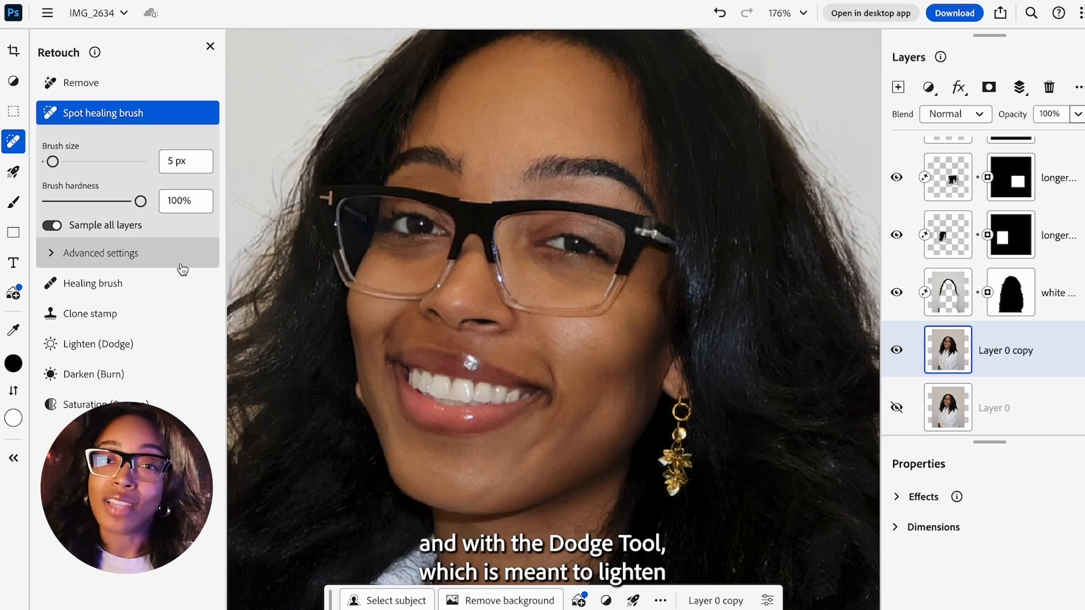
- Whiten the teeth on Layer 0 copy with the Dodge tool at 74 px brush size and 15% exposure
left_click(109, 355)
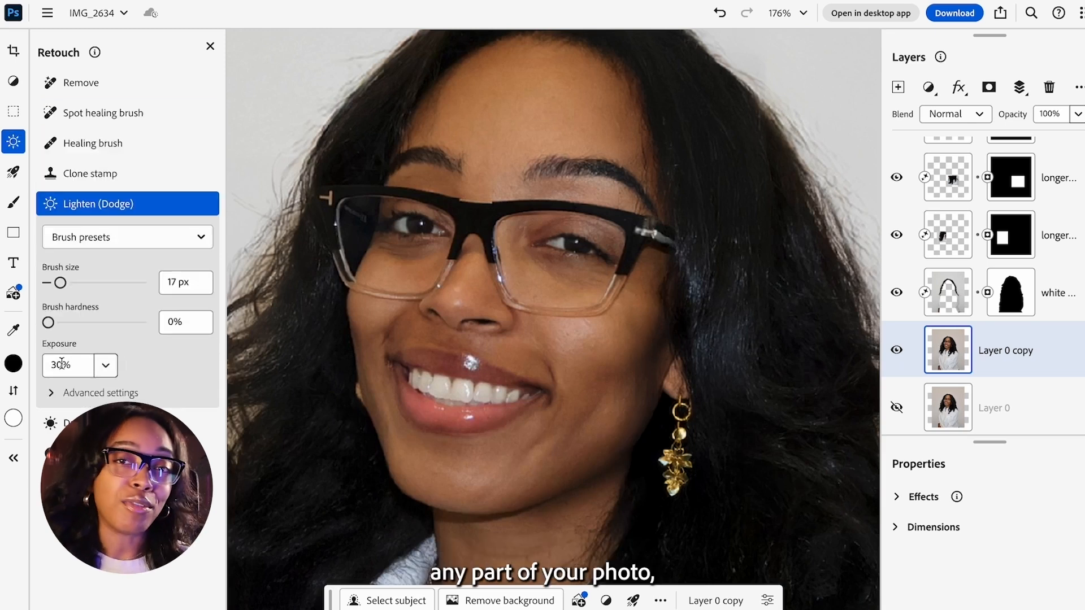
left_click(61, 364)
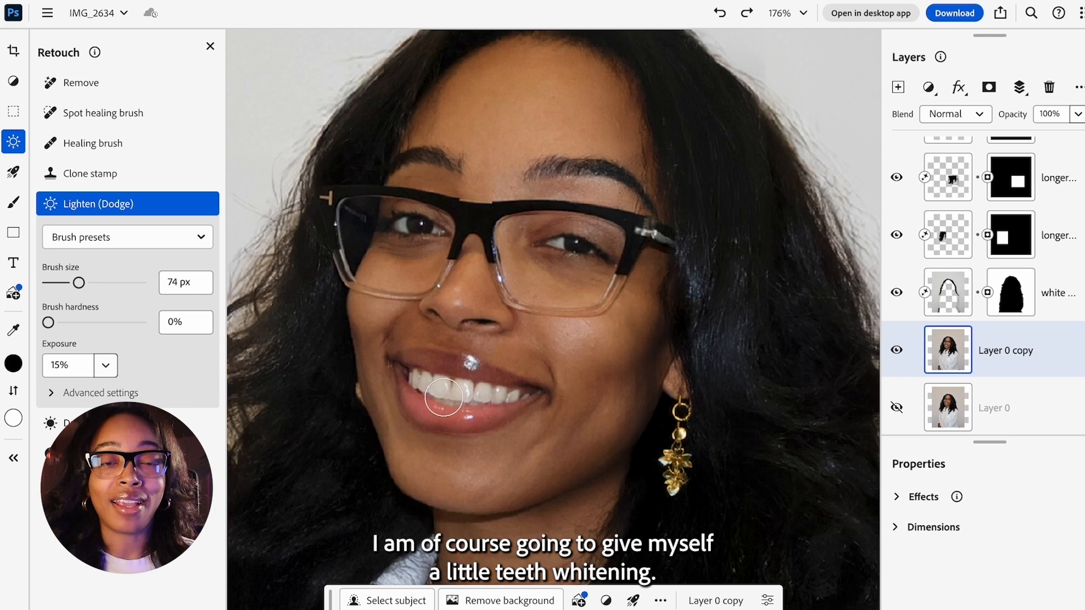
mouse_move(444, 400)
left_mouse_down()
mouse_move(418, 380)
mouse_move(494, 394)
left_mouse_up()
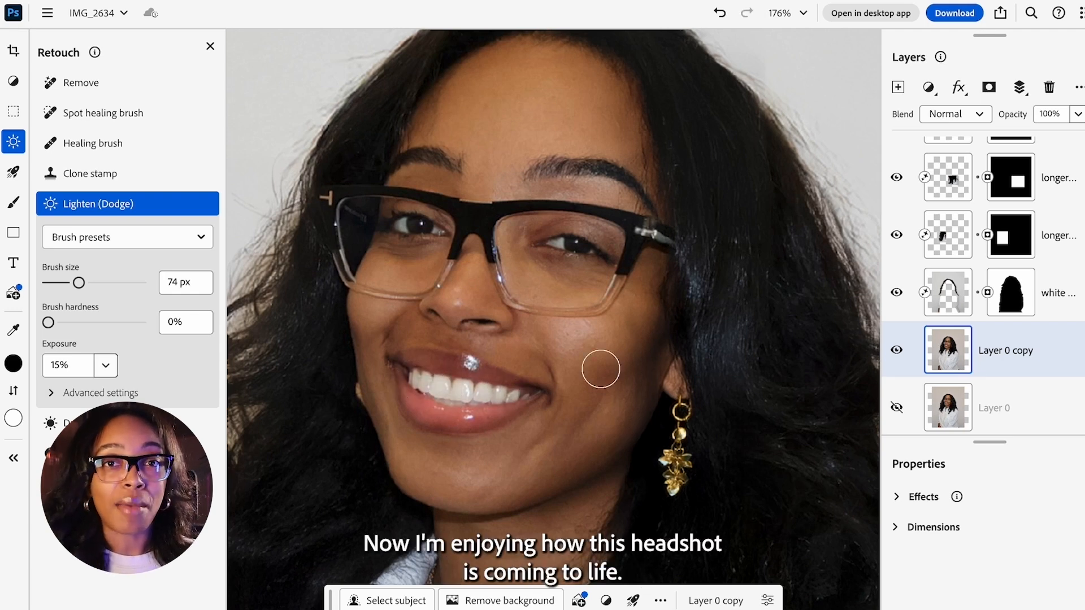
key("ctrl+minus")
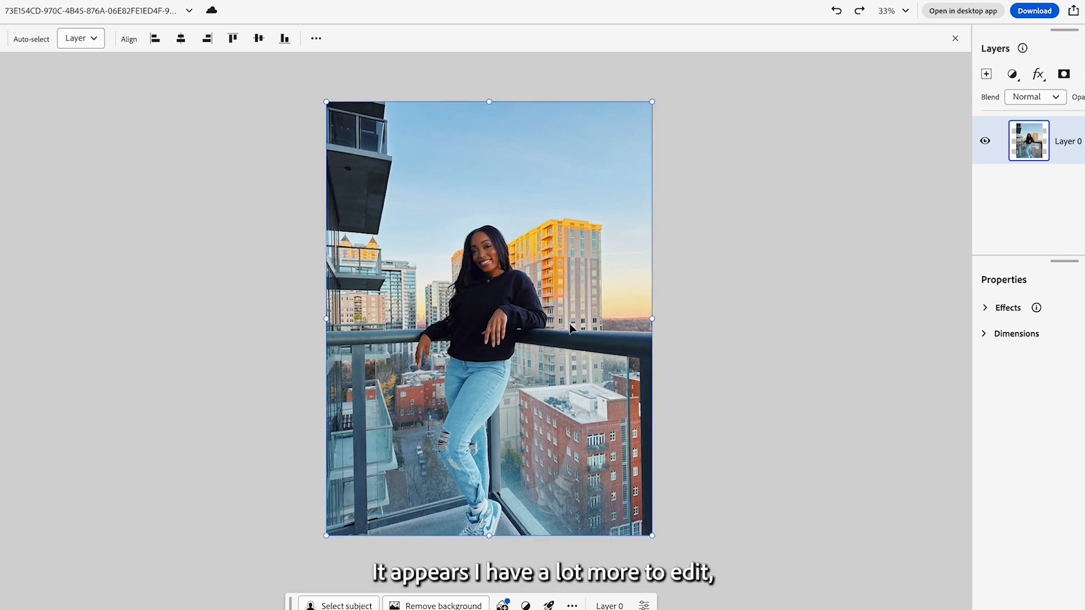
- Crop the balcony photo to the woman's head and upper body at about 1232 × 1643 pixels
key("super+plus")
key("super+plus")
left_click_drag(589, 250, 595, 456)
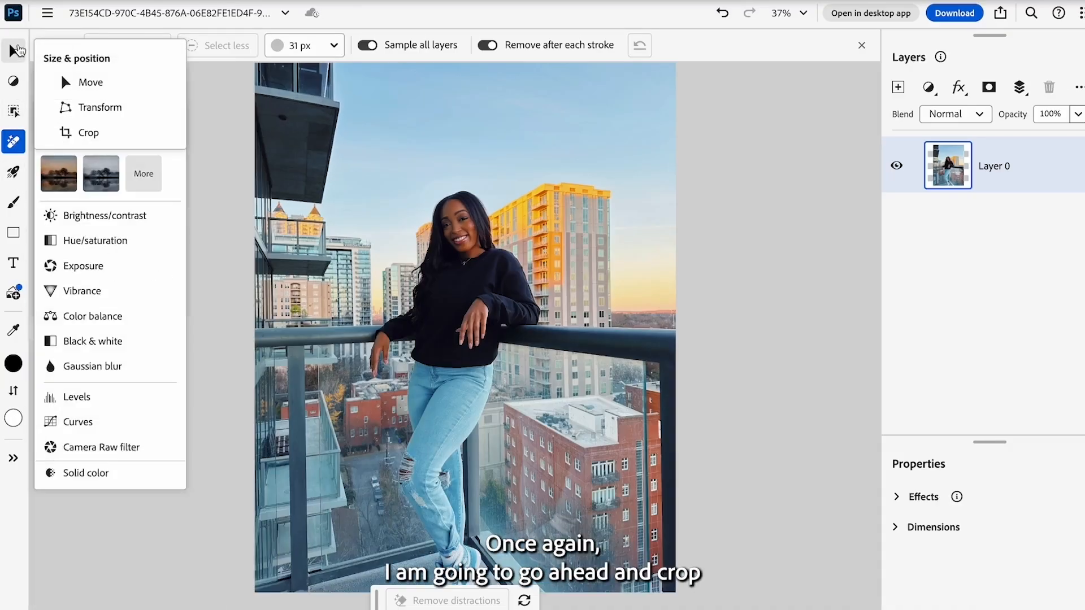
left_click(15, 50)
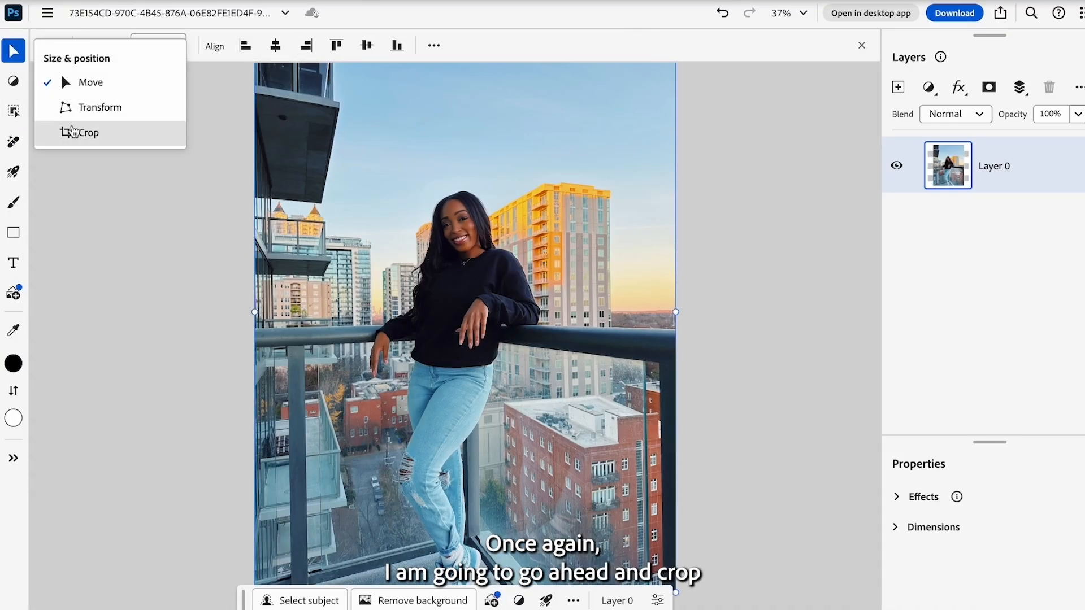
left_click(72, 133)
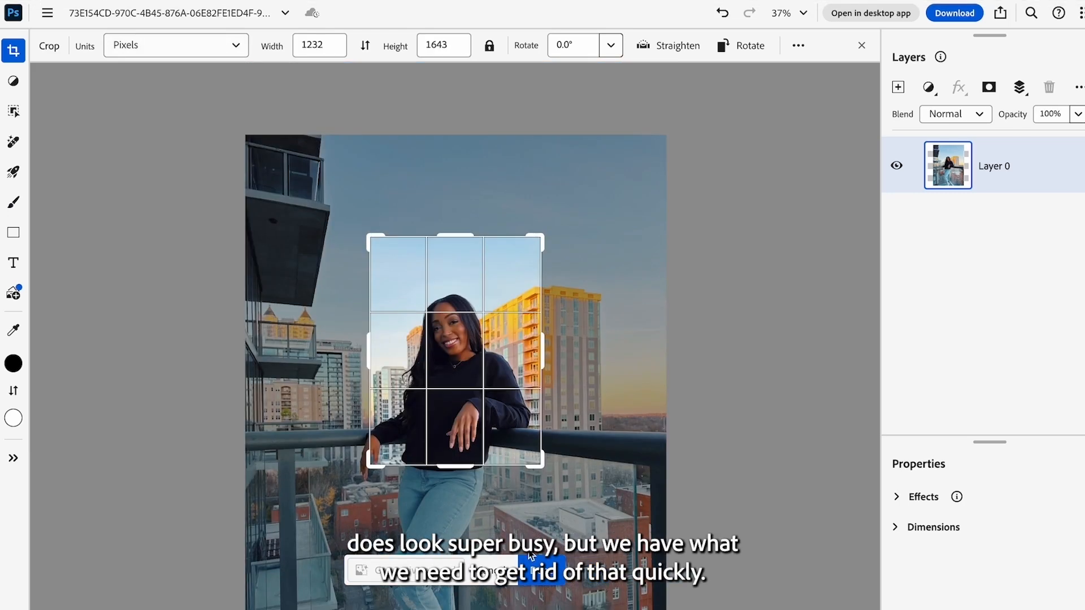
left_click(541, 572)
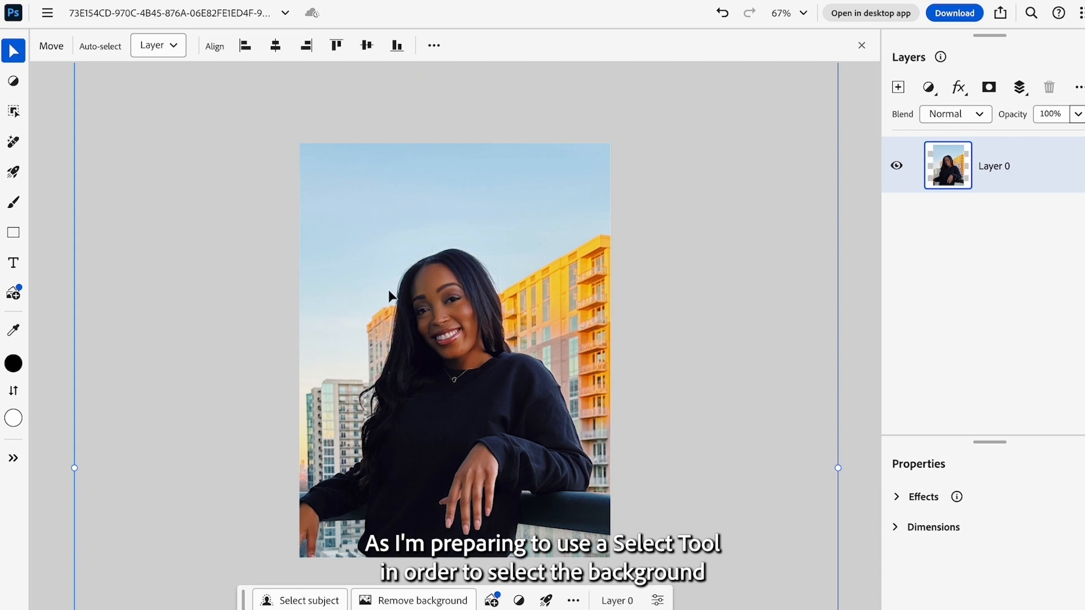
- Select the city background around the woman, fill it with a generated "white backdrop" and choose a studio-like variation
mouse_move(14, 111)
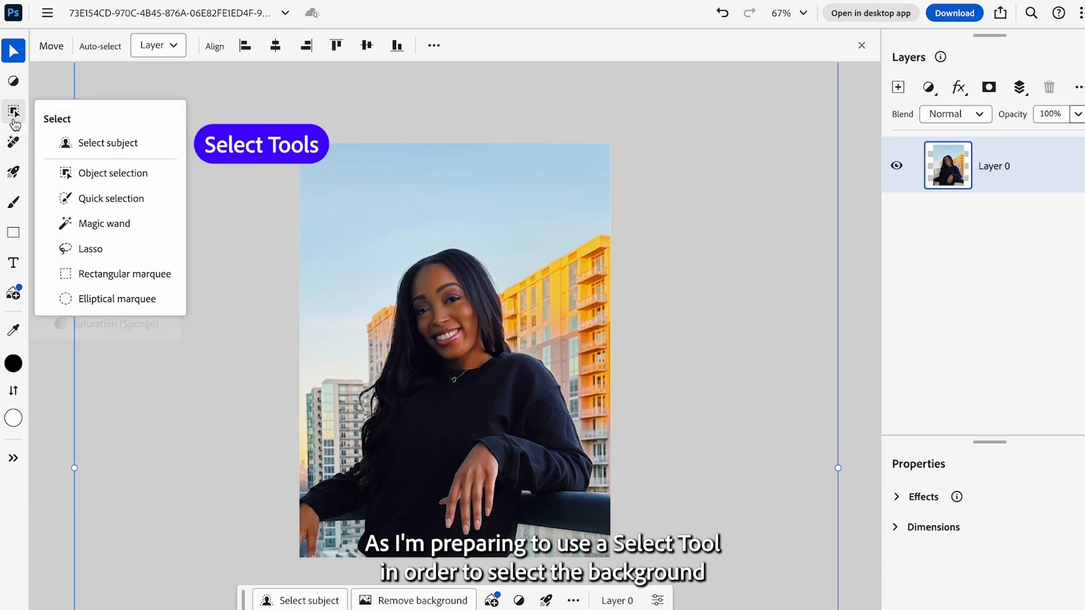
left_click(84, 173)
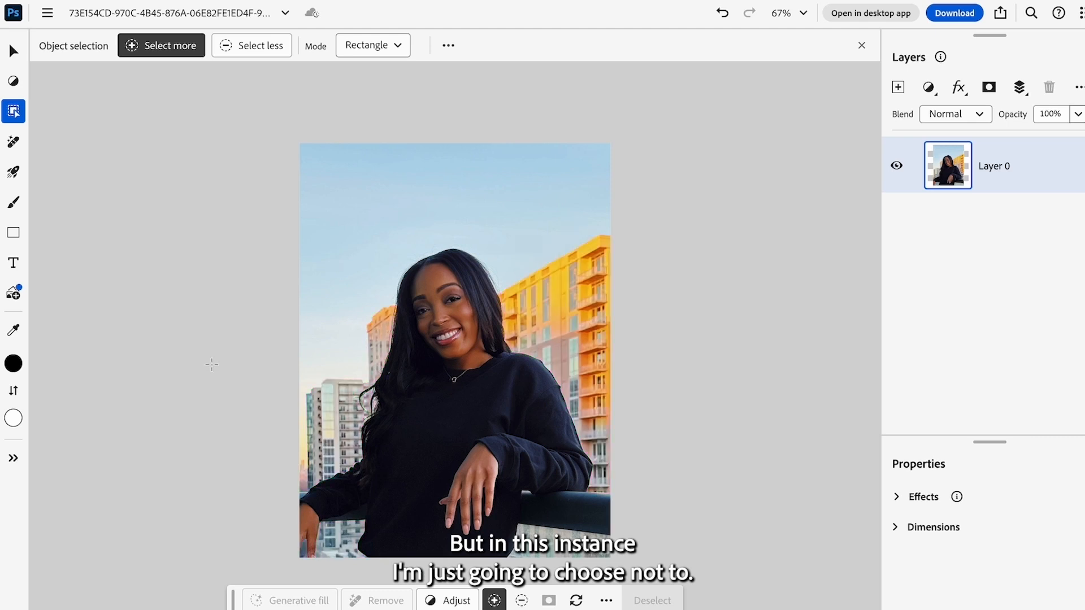
left_click(13, 172)
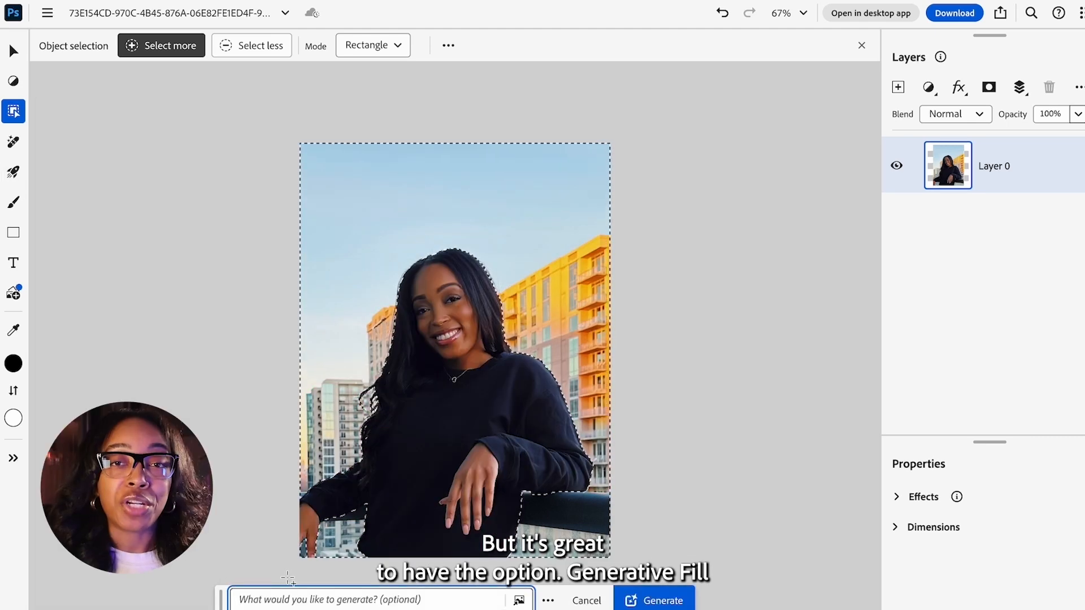
type("white backdrop")
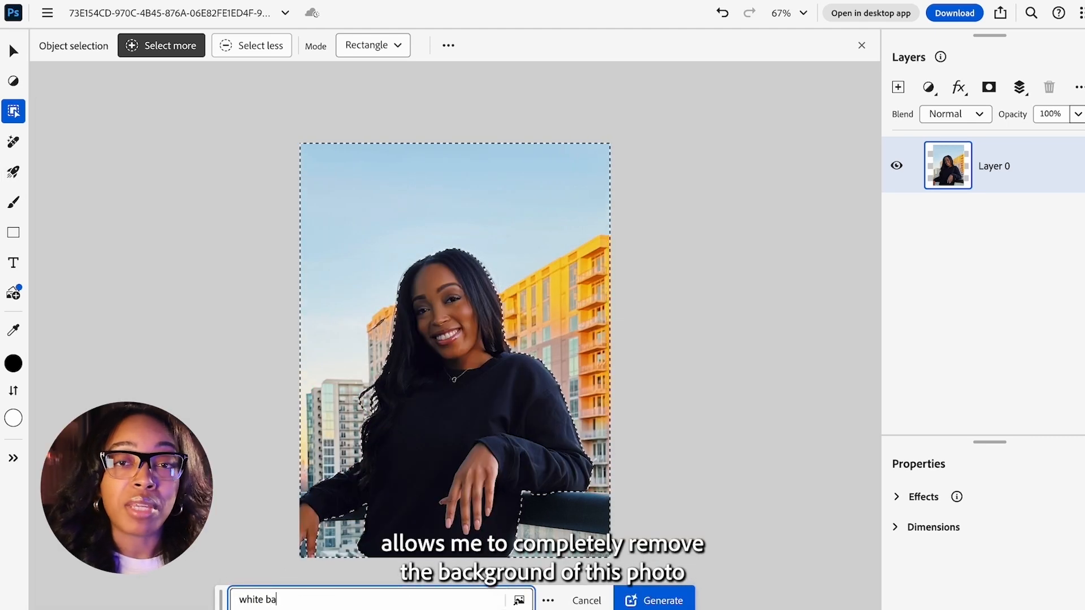
key("Return")
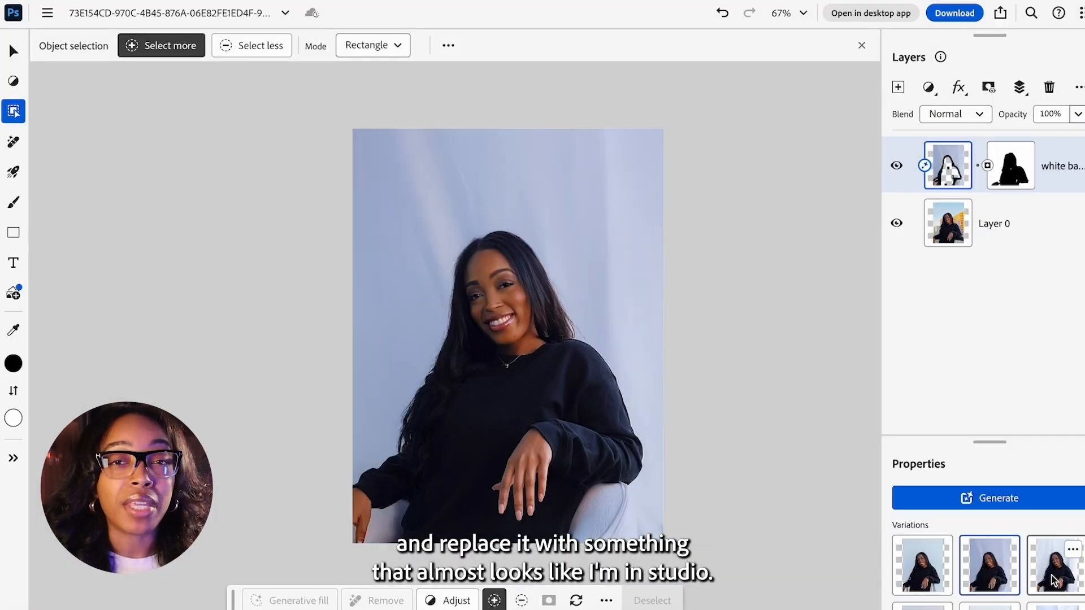
left_click(1052, 582)
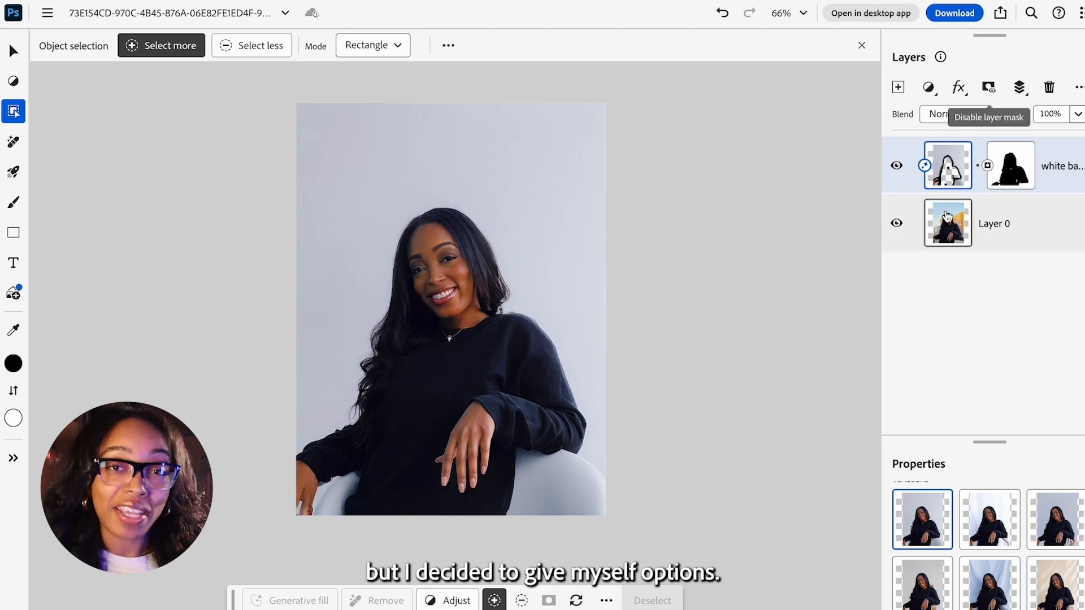
- On Layer 0, marquee-select the lower part of the photo including both arms and generatively fill it with "fold arms"
left_click(1022, 223)
key("m")
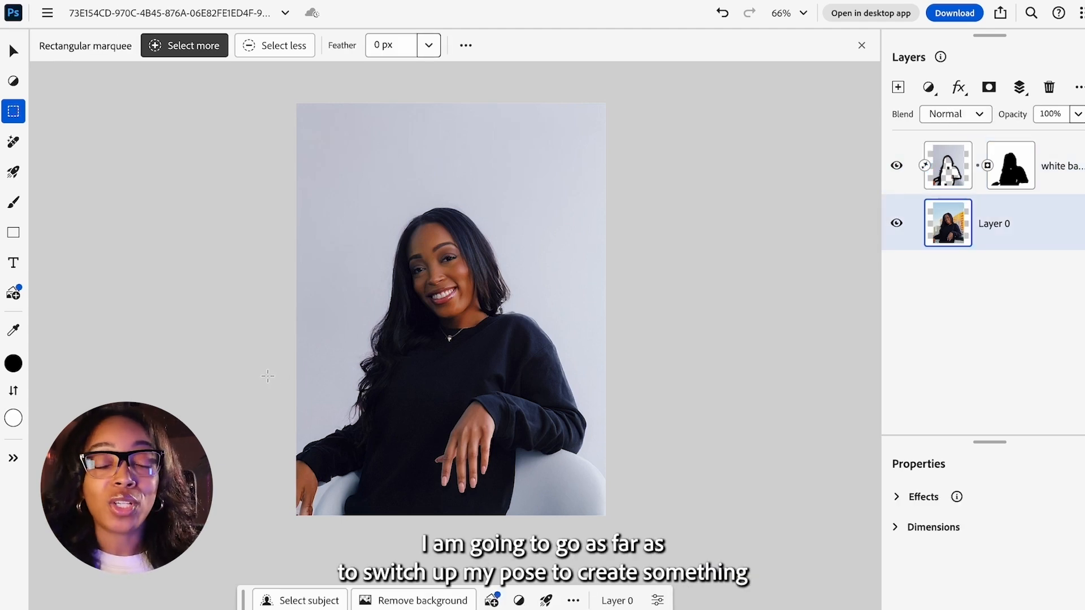
left_click_drag(575, 513, 619, 517)
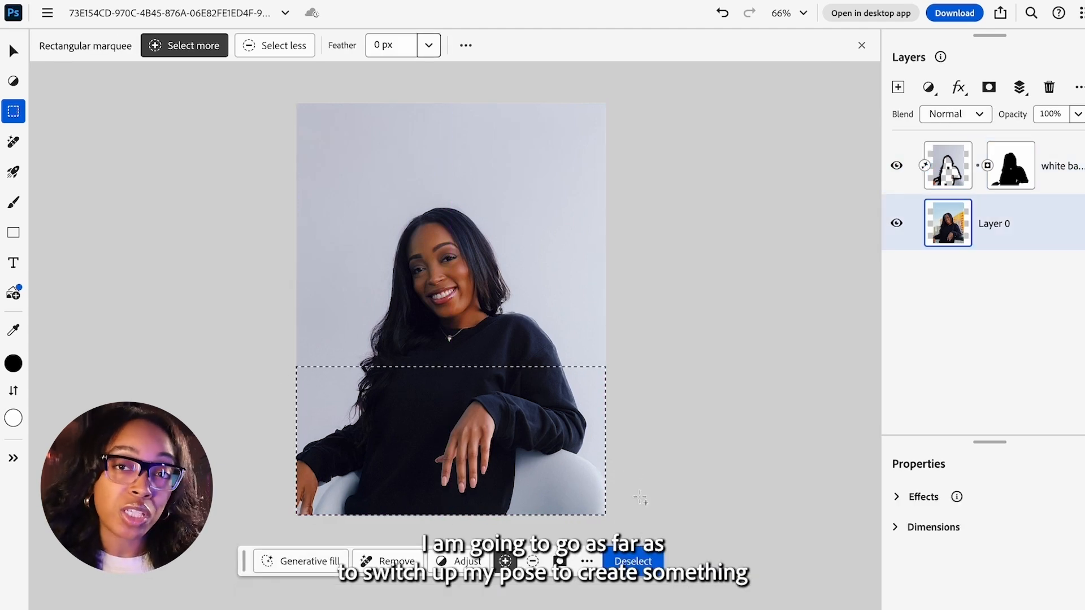
left_click(302, 559)
type("fold ar")
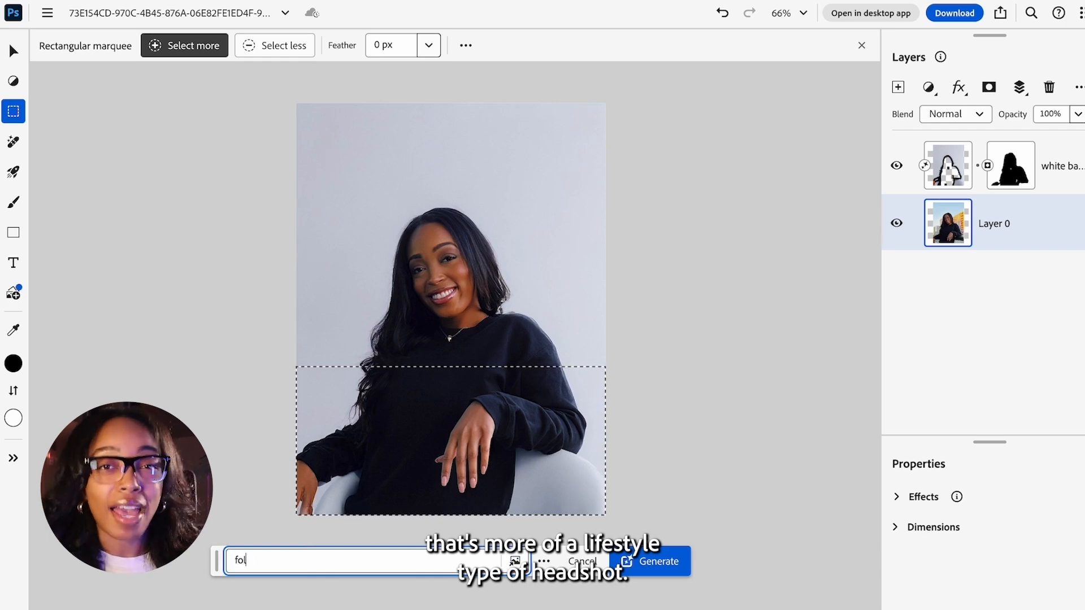
type("ms")
key("Return")
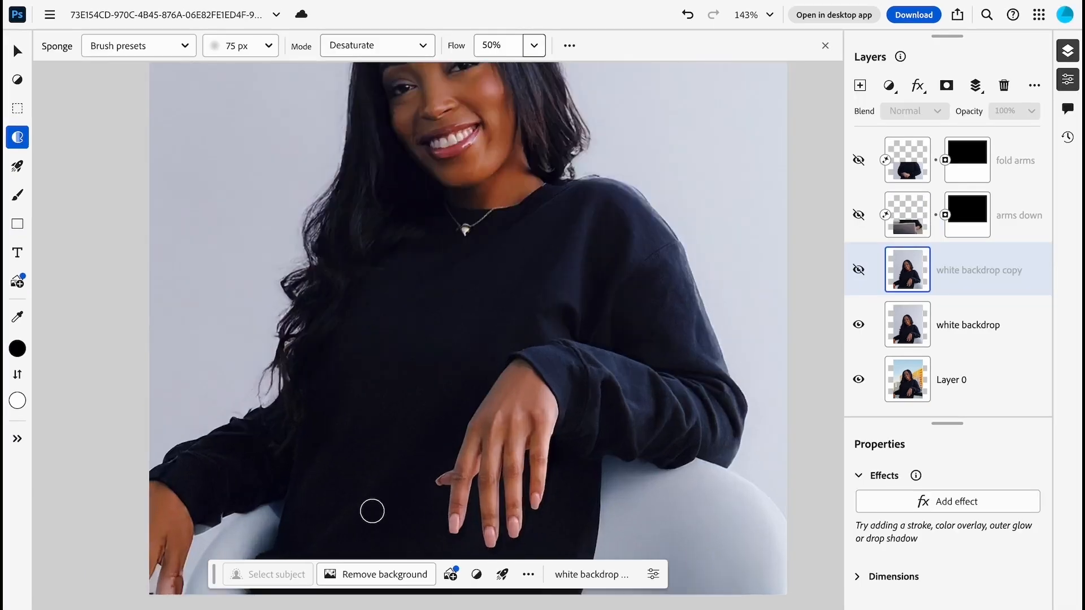
scroll(372, 511, "up", 6)
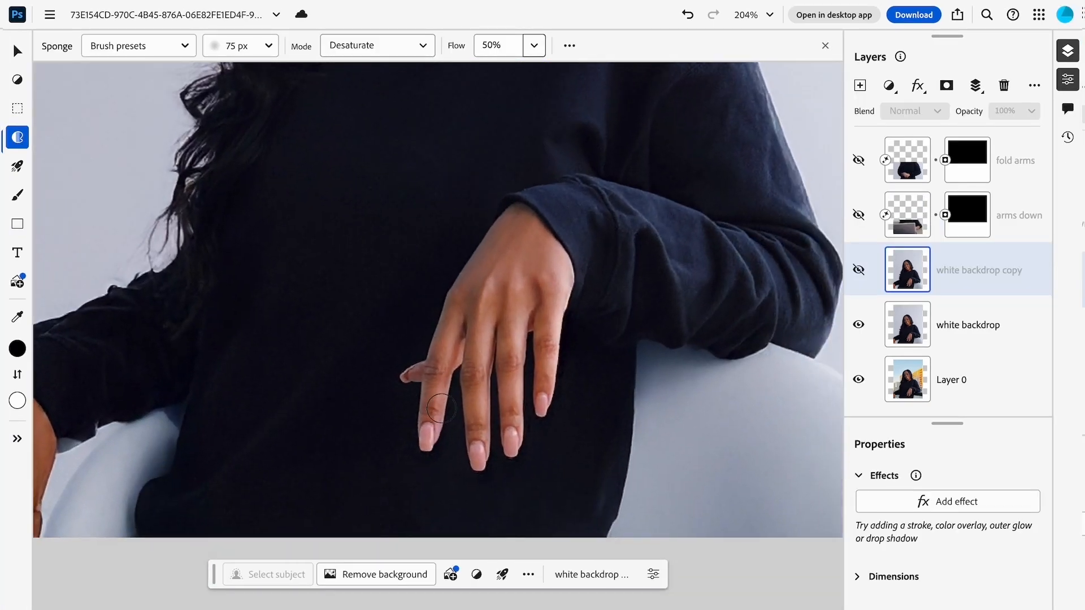
scroll(441, 408, "down", 2)
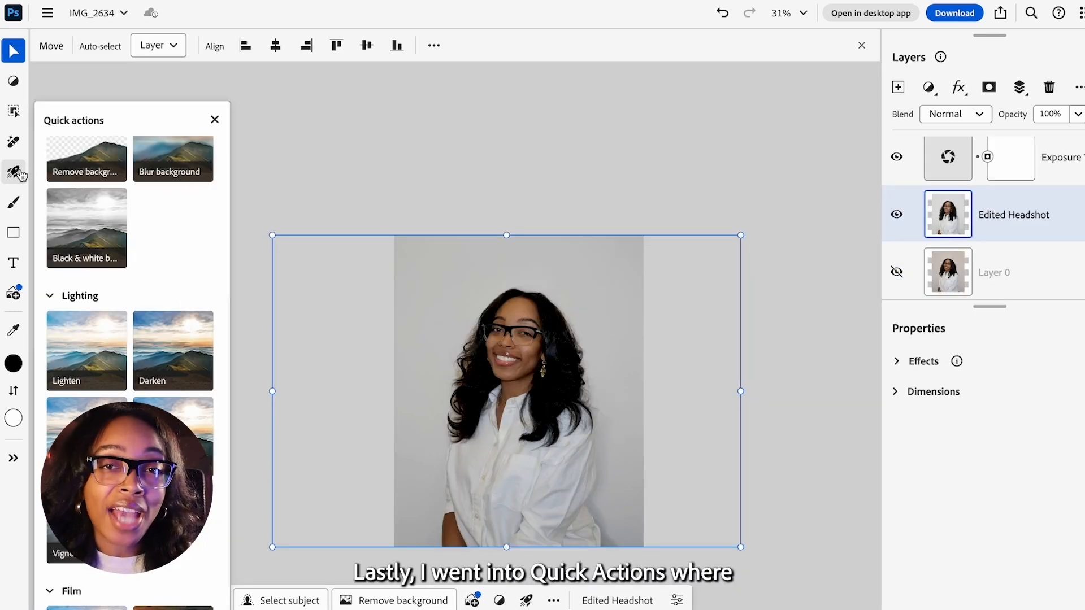
- Apply the Lighten quick action to the Edited Headshot layer
left_click(13, 142)
left_click(14, 172)
left_click(89, 390)
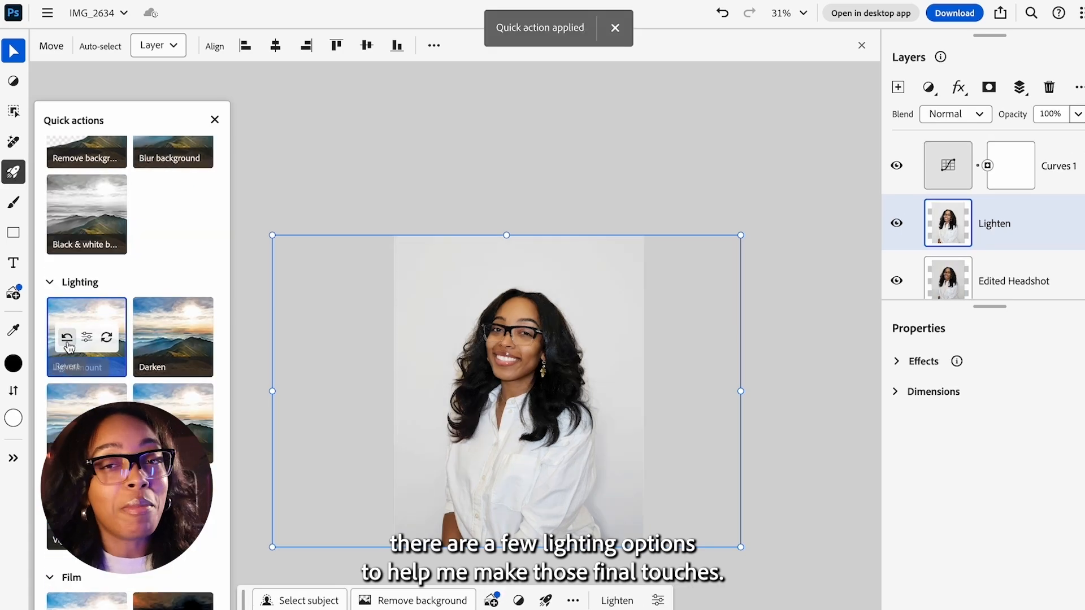